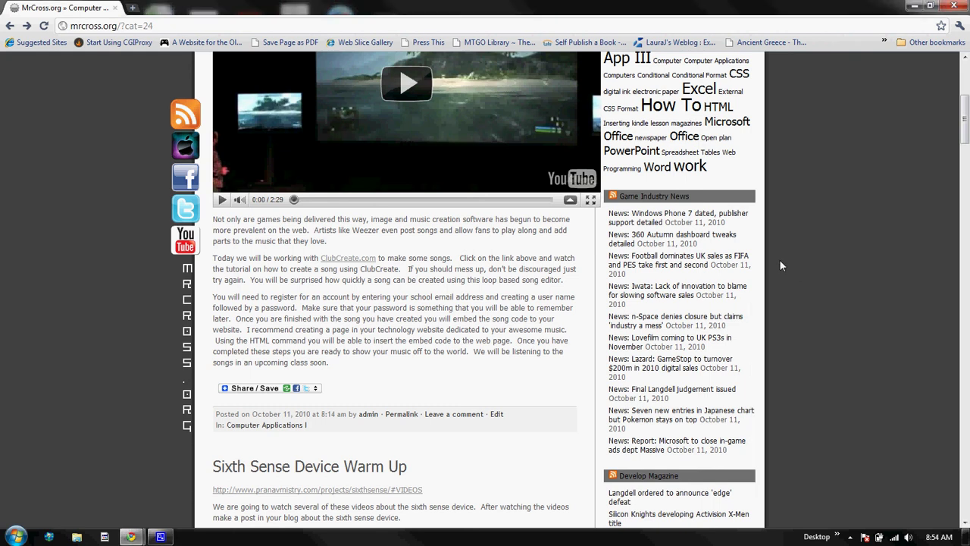
Read through the 'Making Music Without Installing Software' post and its ClubCreate.com song-building instructions
scroll(779, 259, "up", 4)
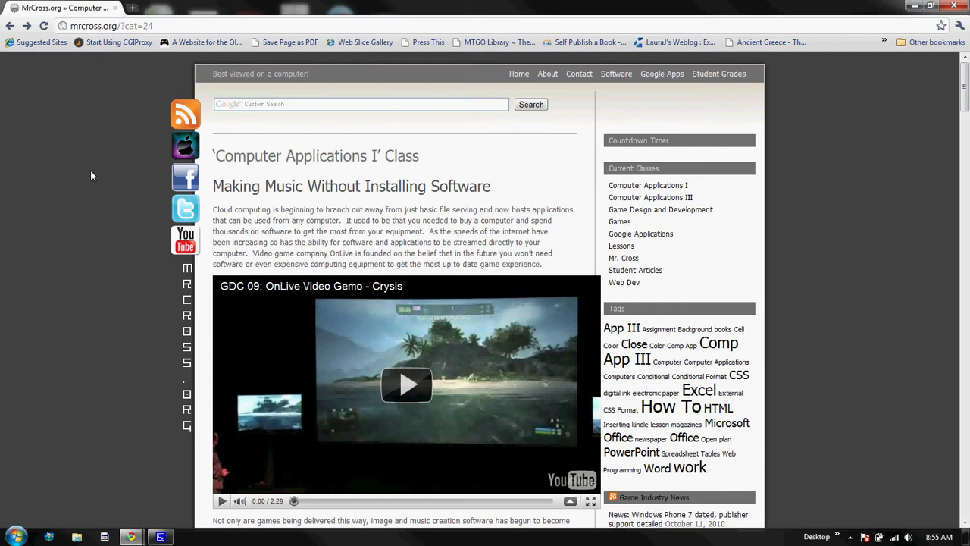
scroll(107, 177, "down", 3)
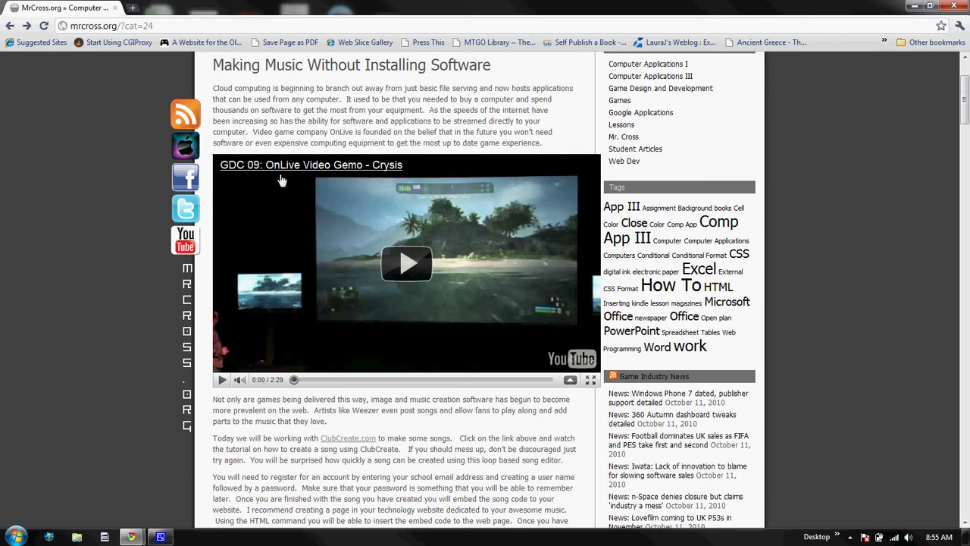
scroll(125, 173, "down", 3)
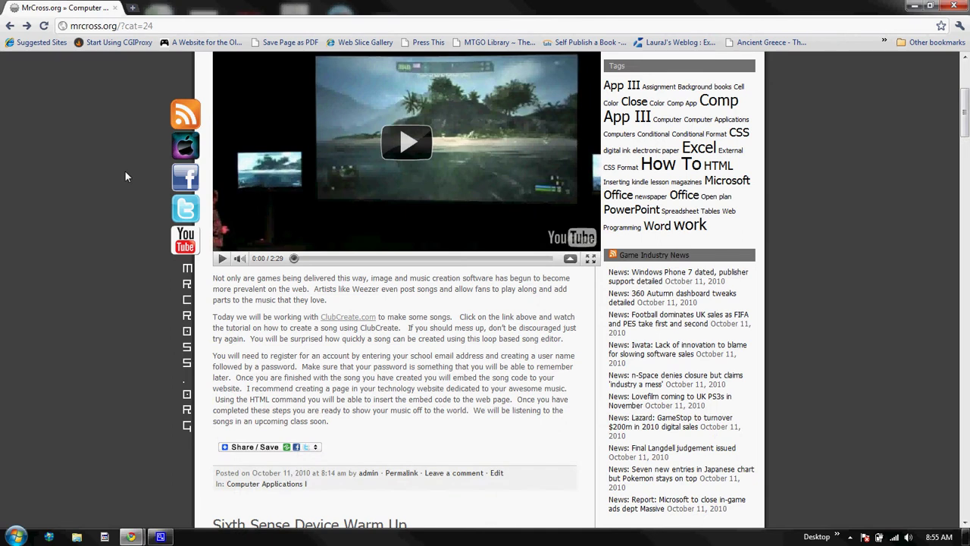
scroll(135, 191, "down", 1)
scroll(136, 192, "up", 4)
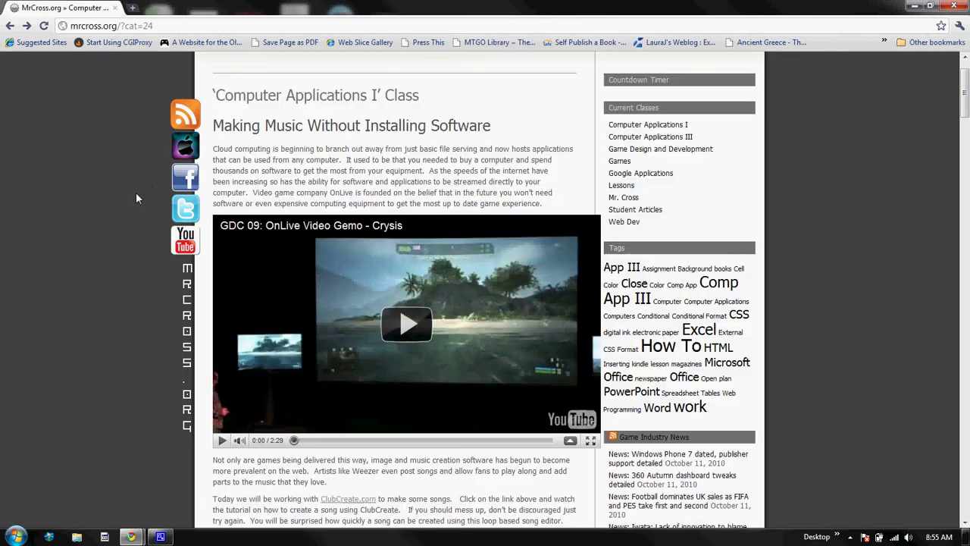
scroll(136, 192, "down", 3)
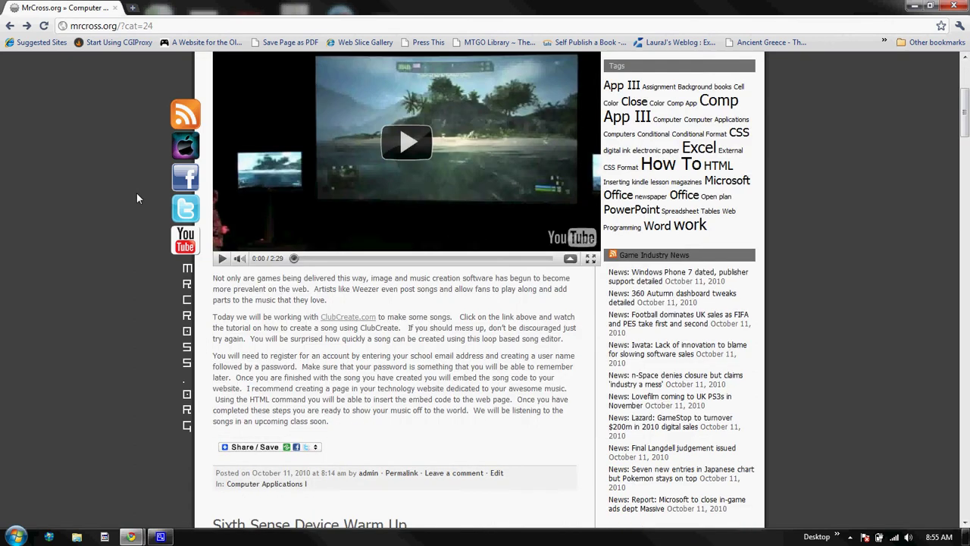
Open ClubCreate.com in a new tab, open the school Gmail inbox from the class page, then return to ClubCreate
left_click(338, 321)
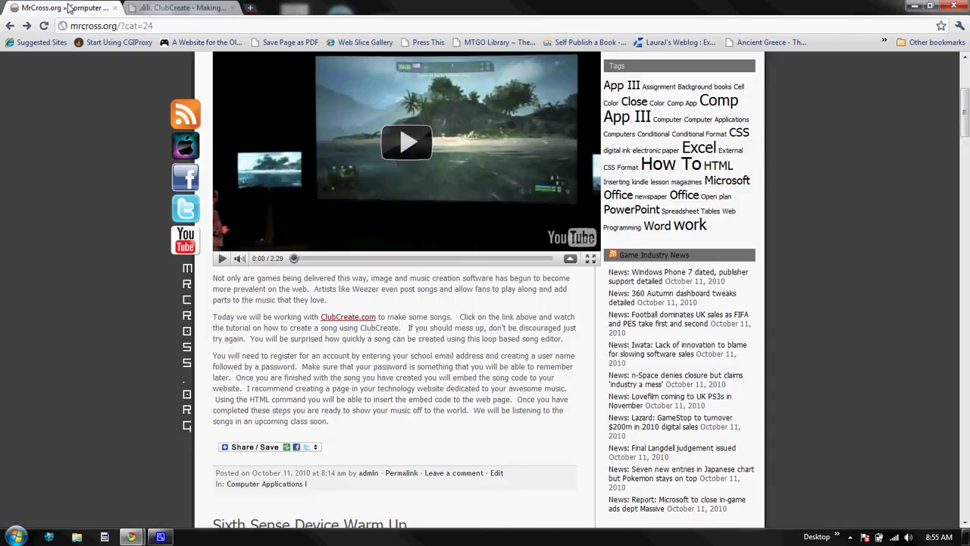
left_click(69, 9)
scroll(682, 296, "up", 3)
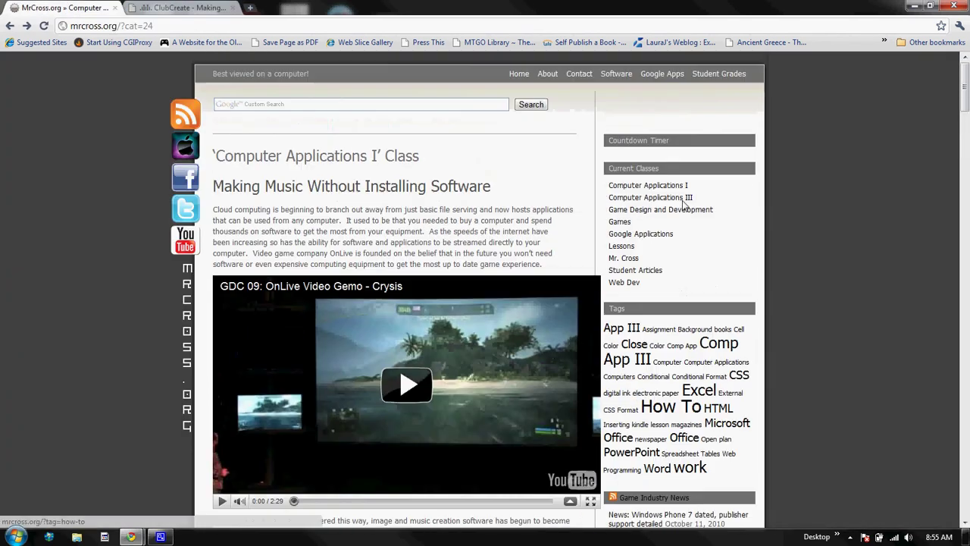
left_click(650, 76)
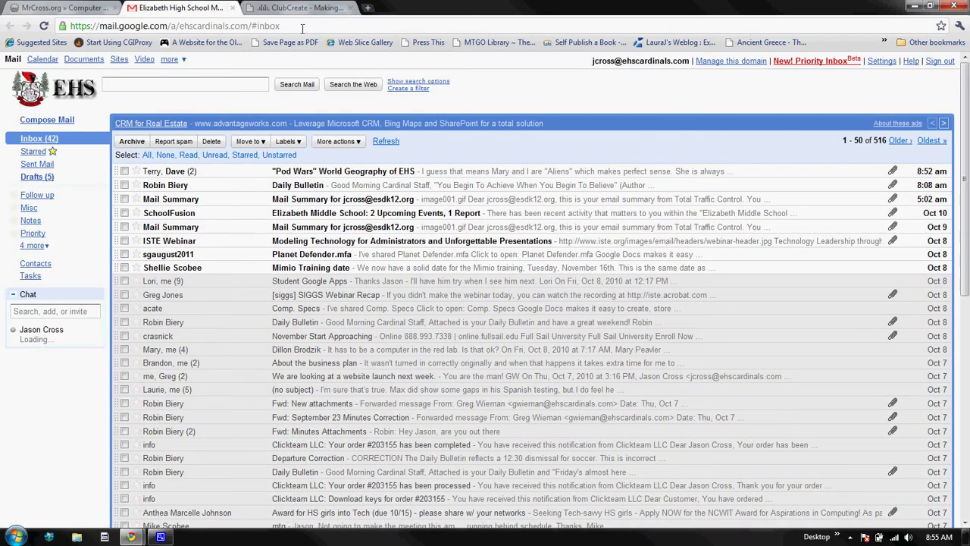
left_click(307, 9)
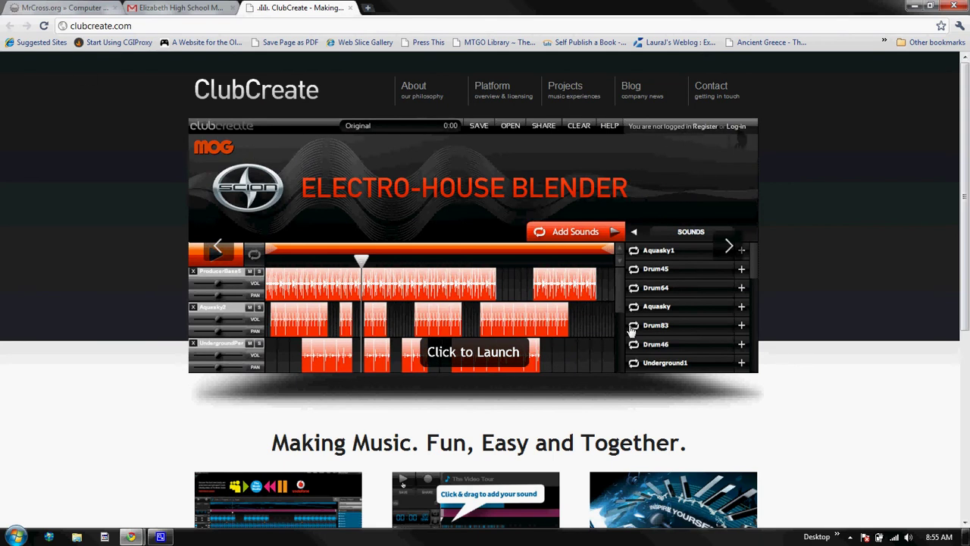
Scroll the ClubCreate home page while its preview rotates back to the Dubstep Studio
scroll(630, 318, "down", 3)
scroll(609, 311, "up", 3)
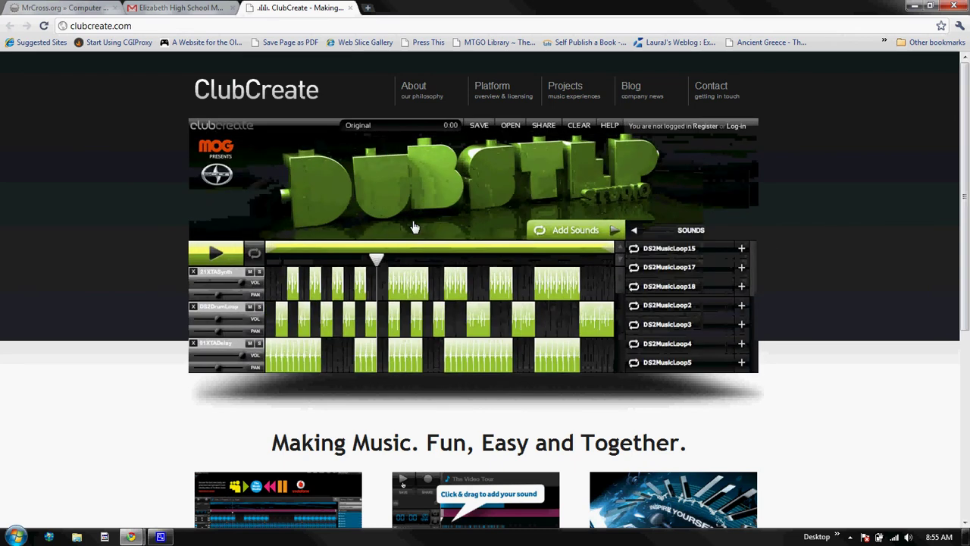
Launch the Dubstep Studio remixer and let it load to its Click to Mix screen
left_click(440, 348)
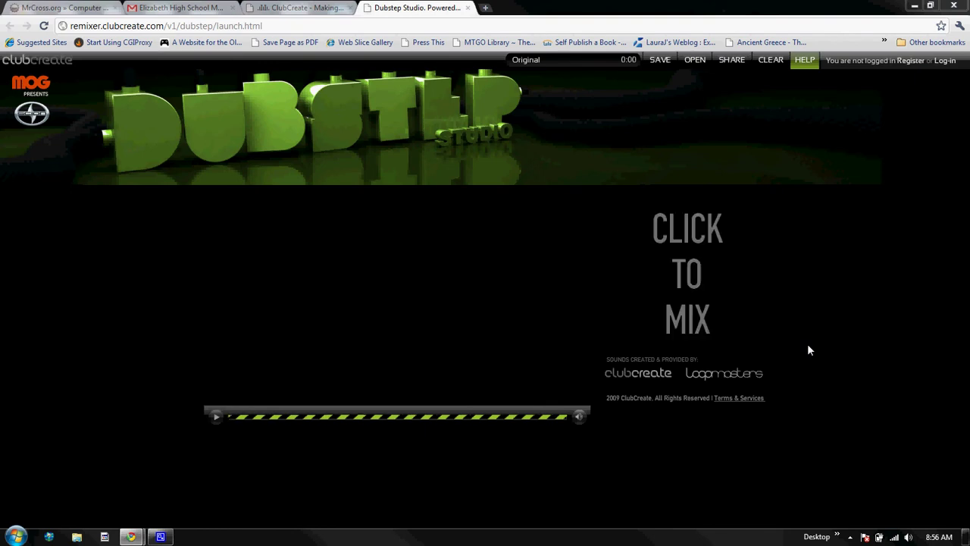
Start a new empty mix and list the Dub genre's drum loops under Add Sounds
left_click(671, 279)
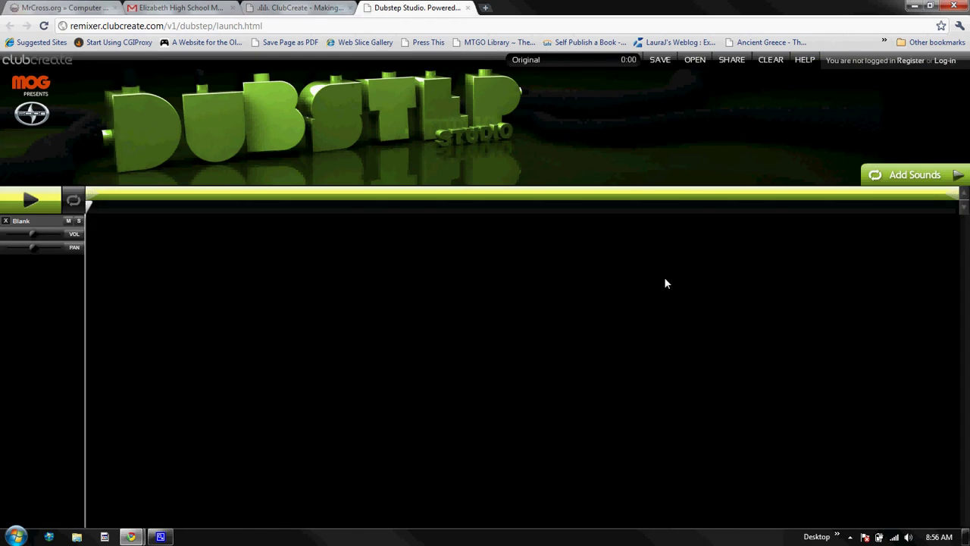
left_click(913, 181)
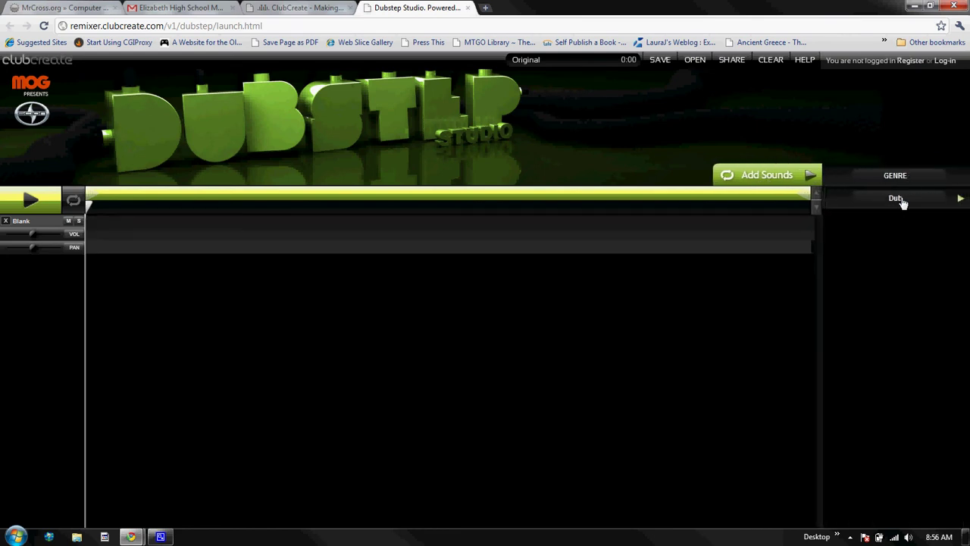
left_click(902, 202)
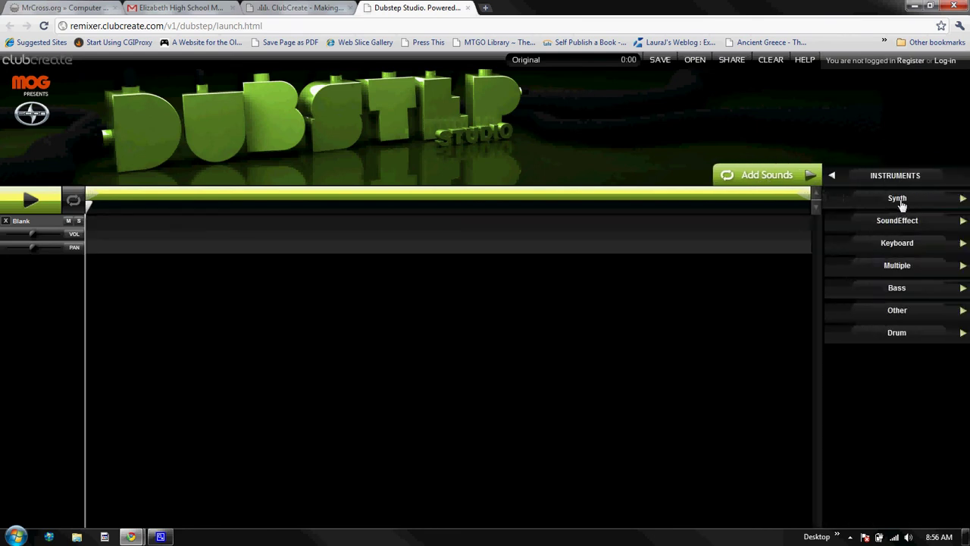
left_click(903, 336)
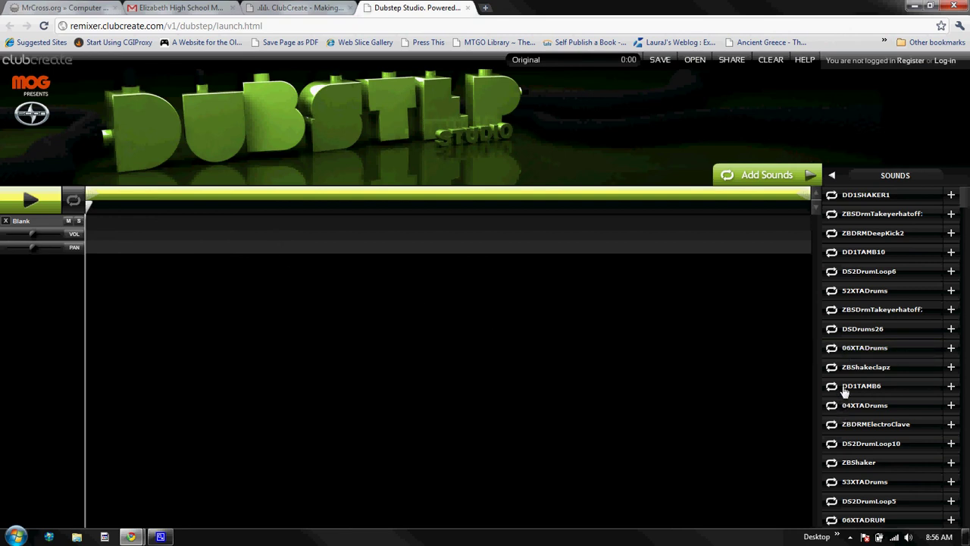
Put a ZBShakeclapz clip across the first three cells of track one and preview it
left_click(951, 369)
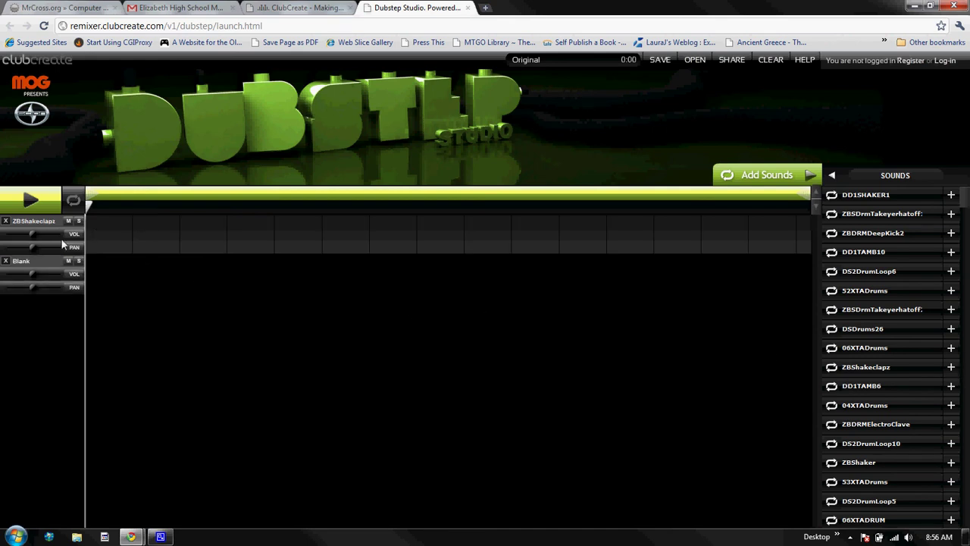
left_click_drag(108, 238, 216, 241)
left_click(32, 201)
left_click(47, 205)
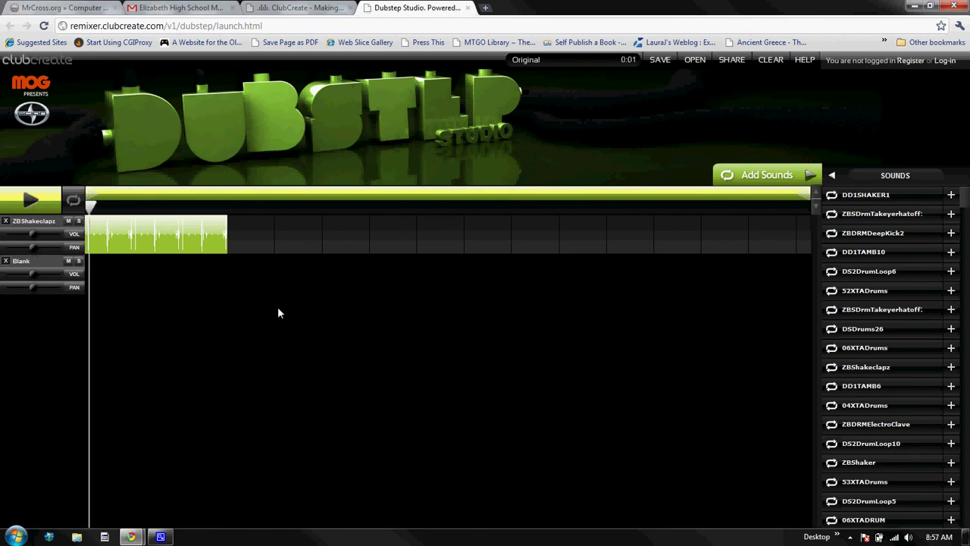
left_click(42, 204)
left_click(42, 204)
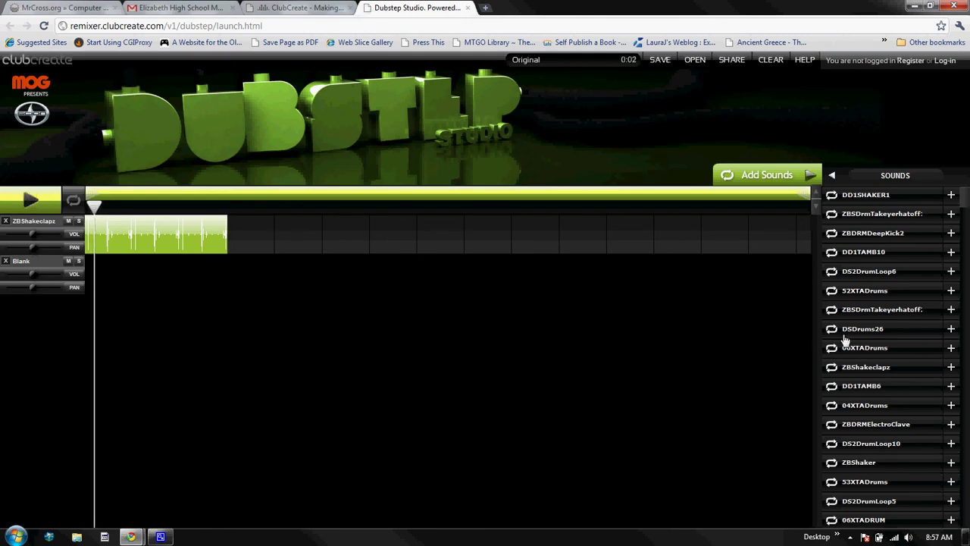
Add a three-cell DSDrums26 clip on the second track and play both loops from the start
left_click(949, 334)
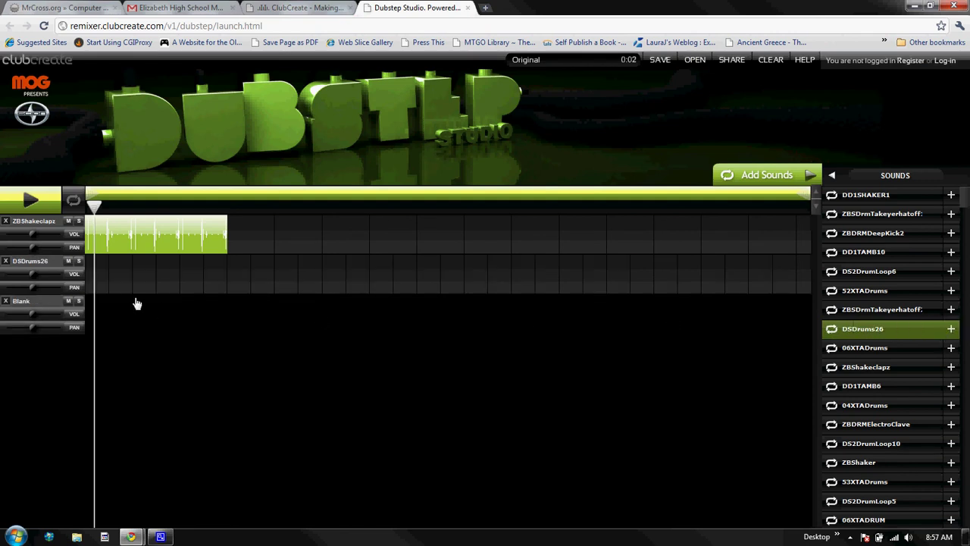
left_click(41, 203)
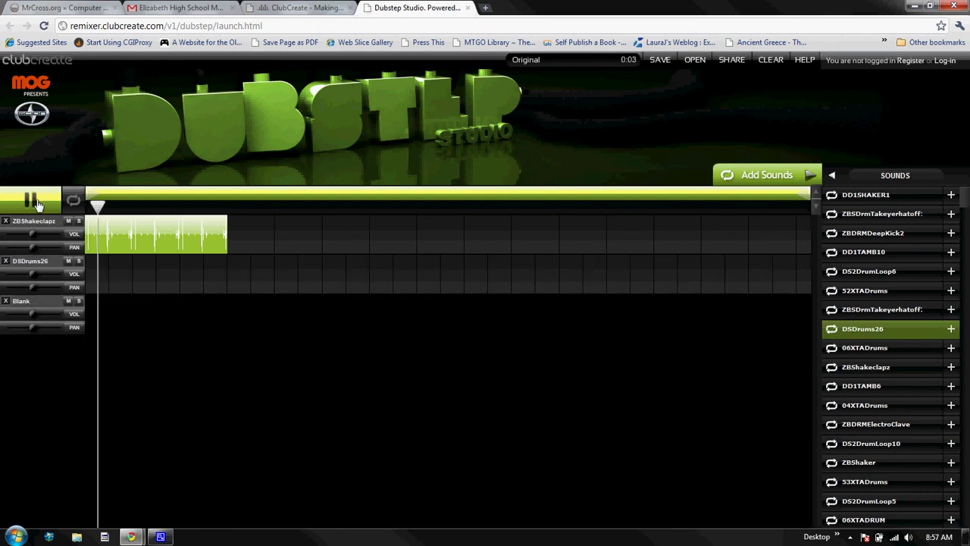
left_click(40, 203)
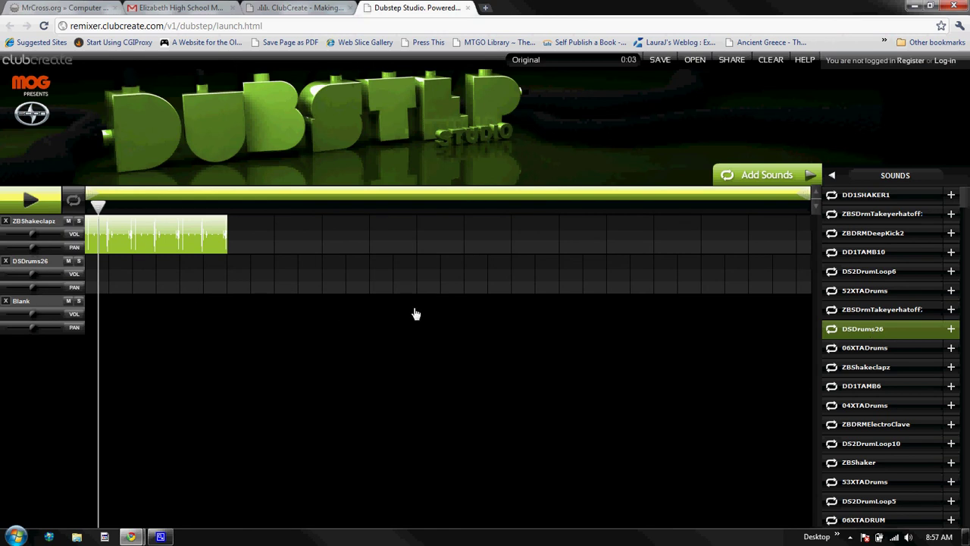
left_click(851, 335)
left_click_drag(104, 282, 224, 284)
left_click_drag(92, 210, 86, 209)
key("space")
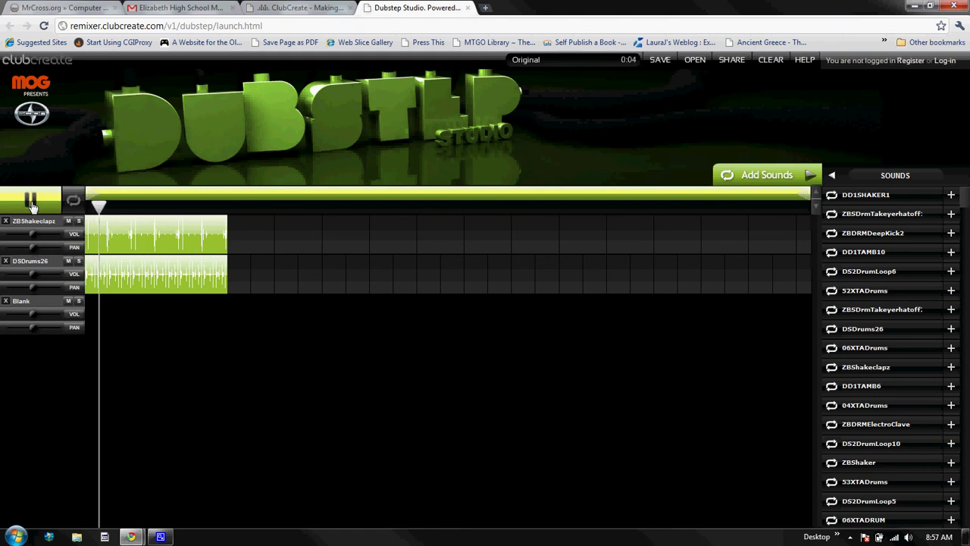
key("space")
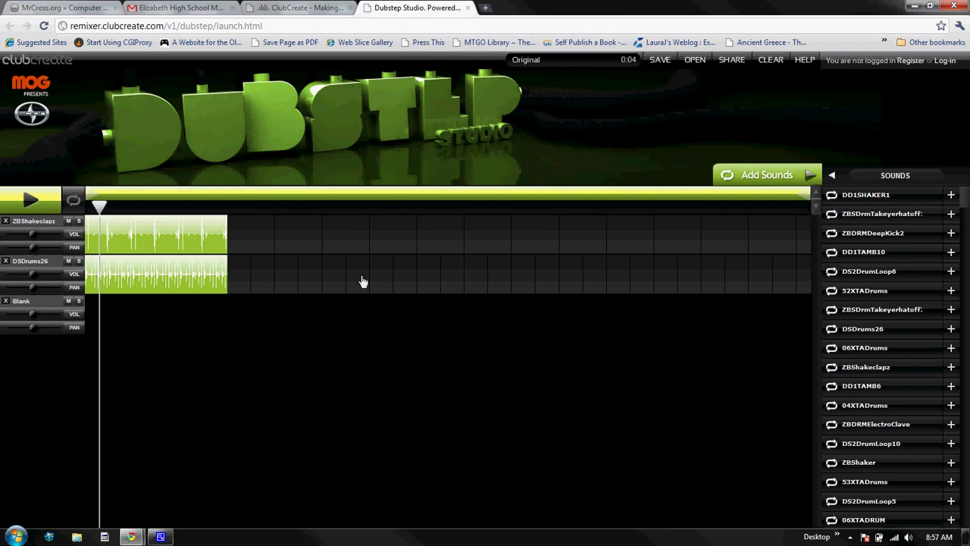
Dismiss the registration form and sign in to the ClubCreate account through the log-in form
left_click(911, 61)
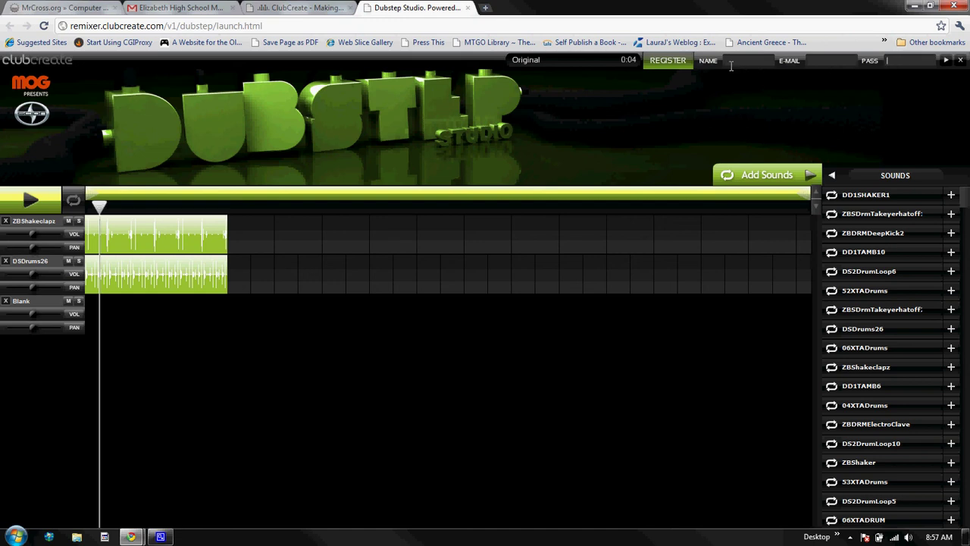
left_click(961, 60)
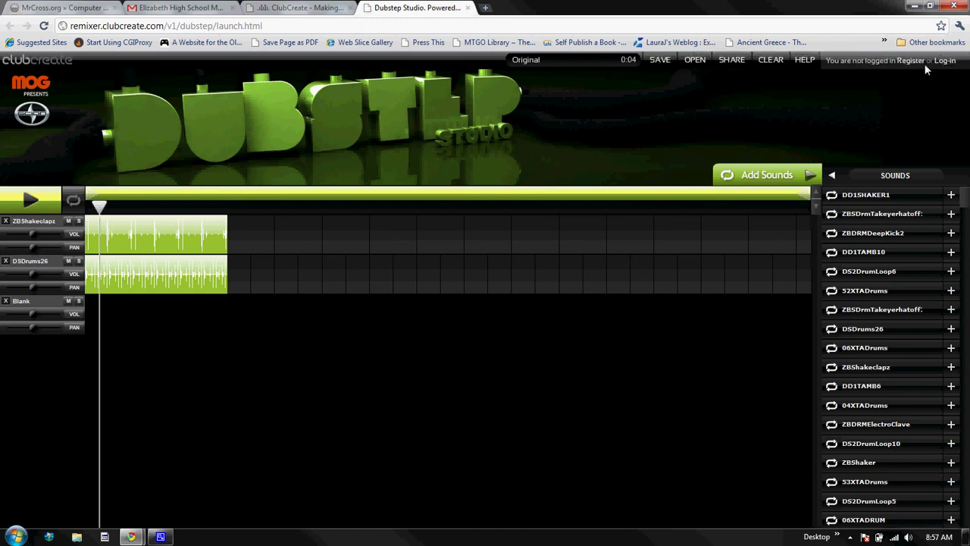
left_click(945, 61)
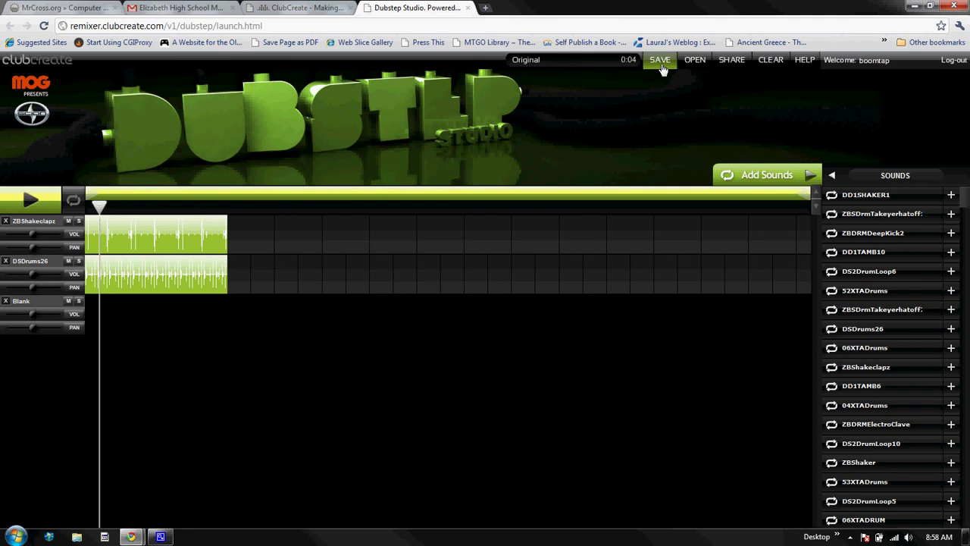
Save the mix as 'example' and confirm it appears in the saved tracks list
left_click(660, 64)
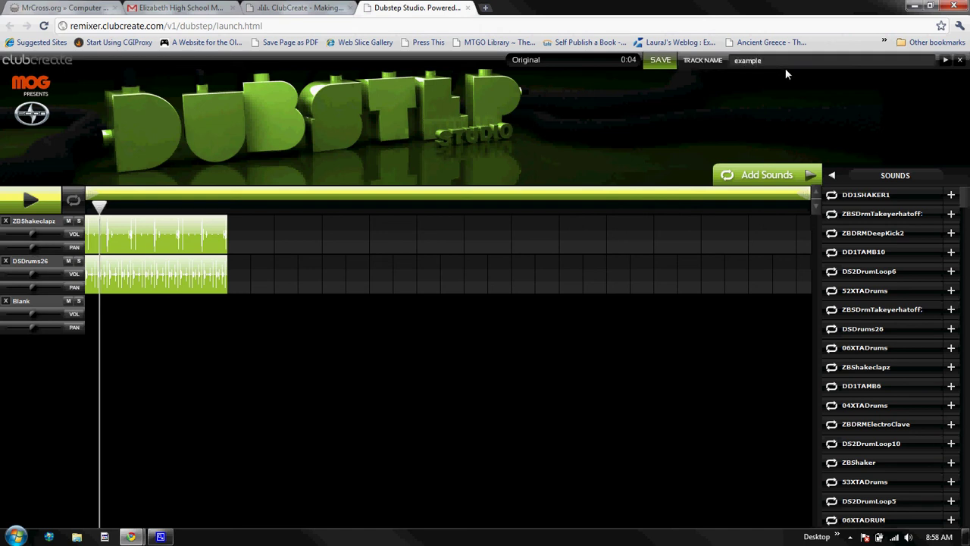
left_click(945, 60)
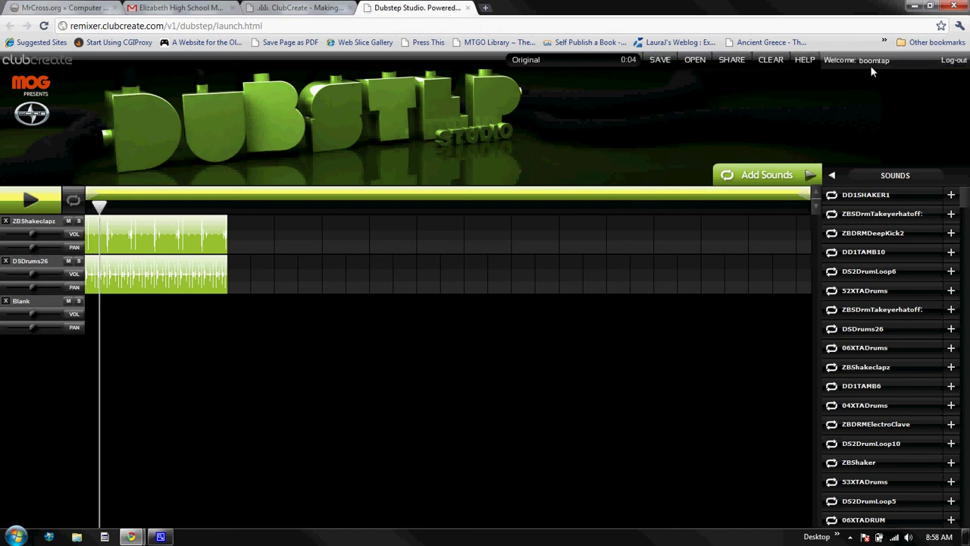
left_click(693, 62)
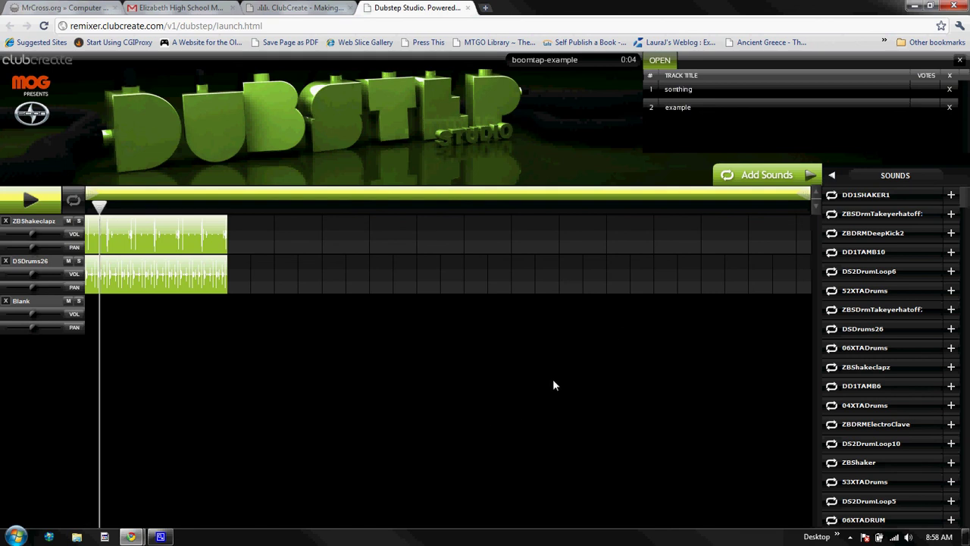
left_click(960, 61)
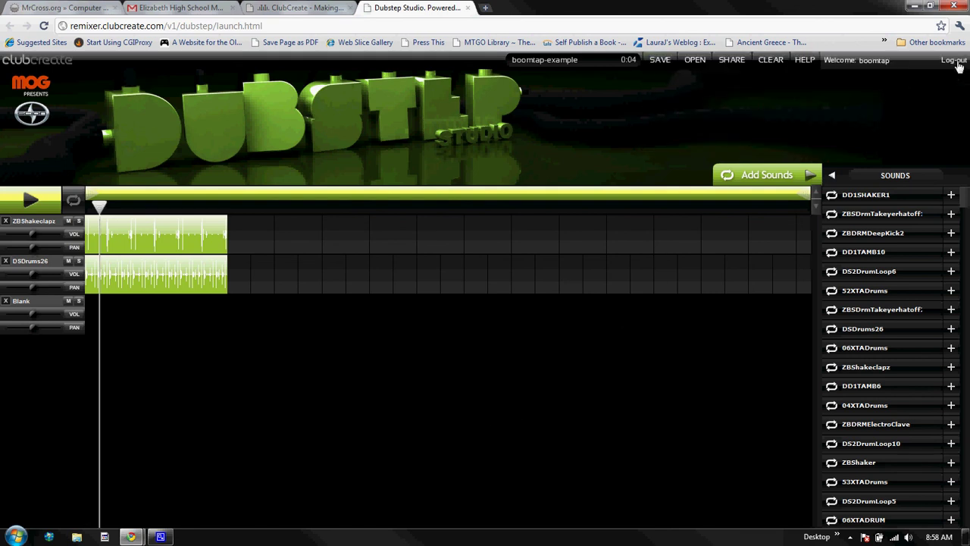
Copy the track's embed code from the Share panel, then switch to the Gmail tab
left_click(730, 65)
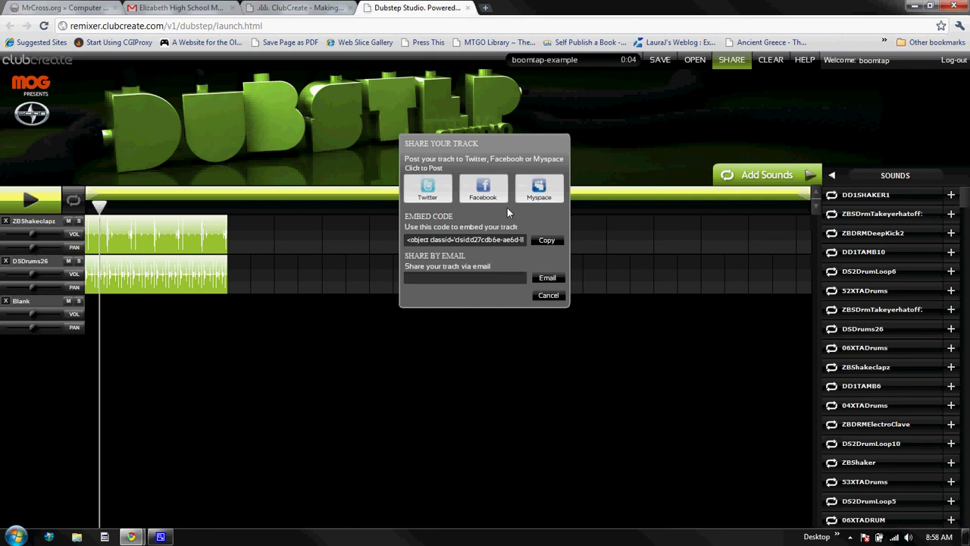
left_click(461, 239)
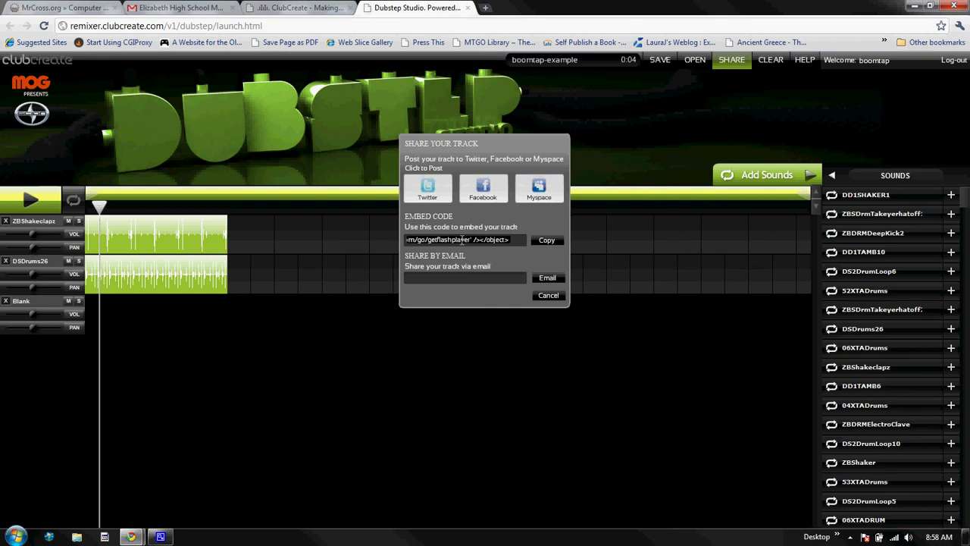
left_click(545, 241)
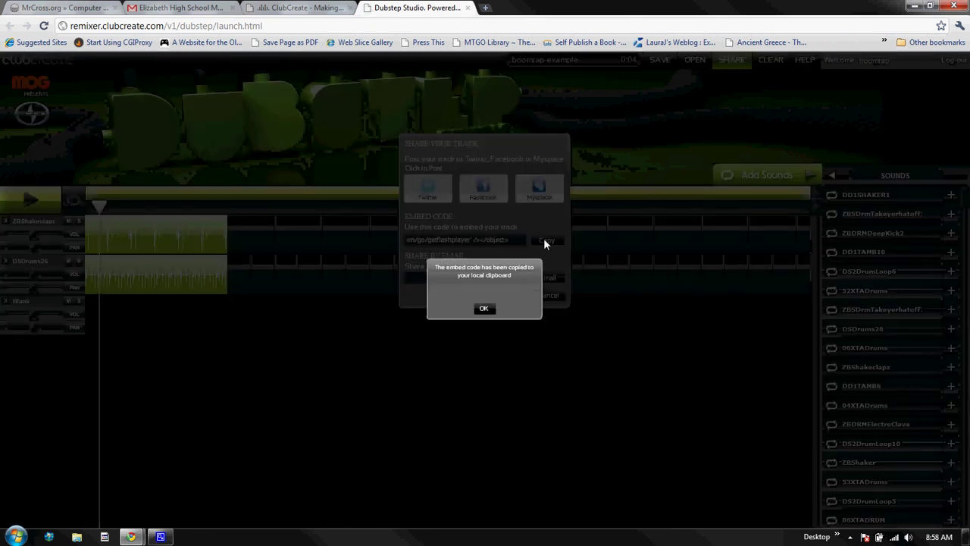
left_click(488, 310)
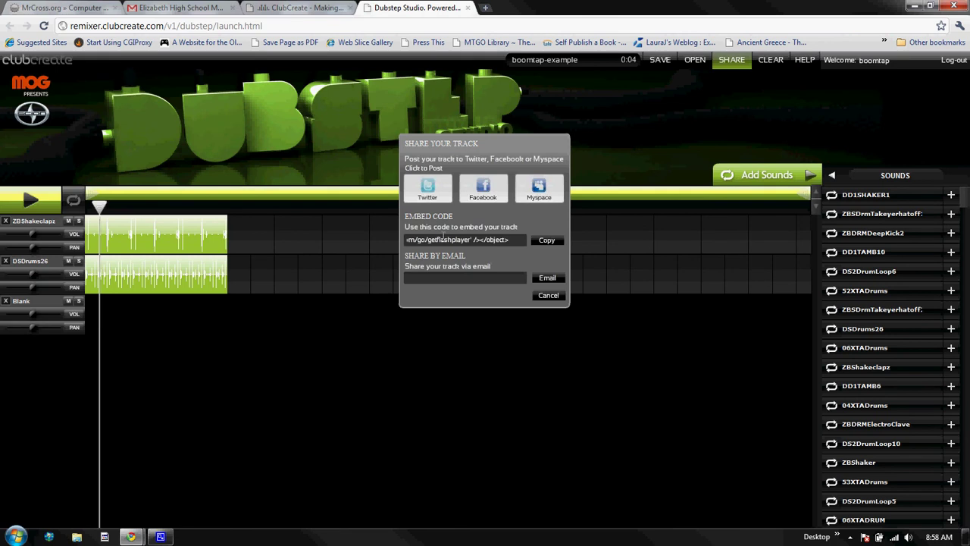
left_click(209, 9)
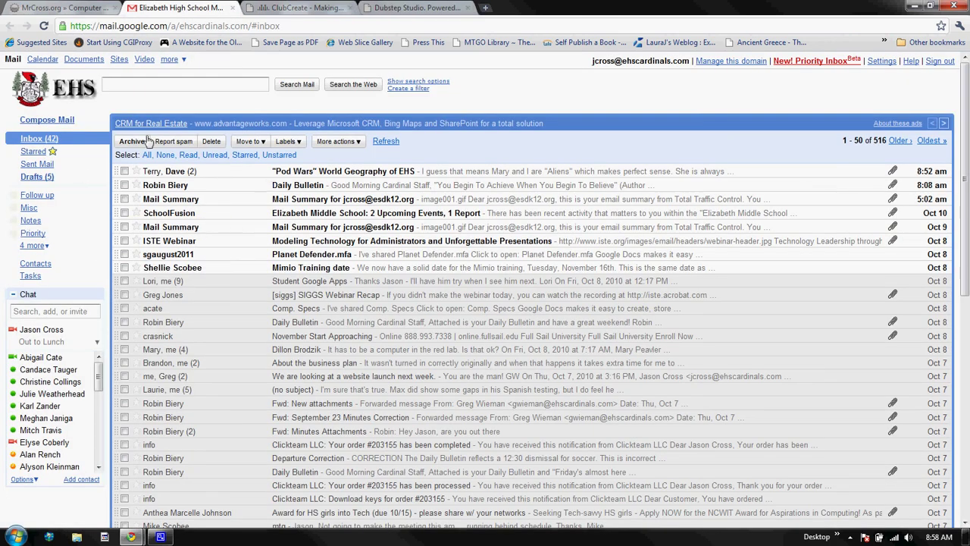
Create a top-level web page named 'Music' on the Mobility Technology Google Site
left_click(119, 60)
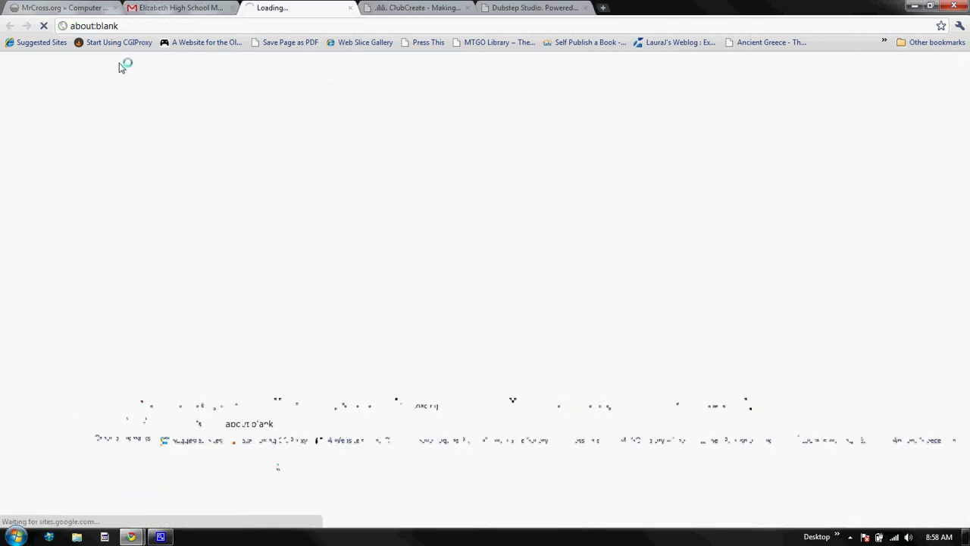
left_click(59, 218)
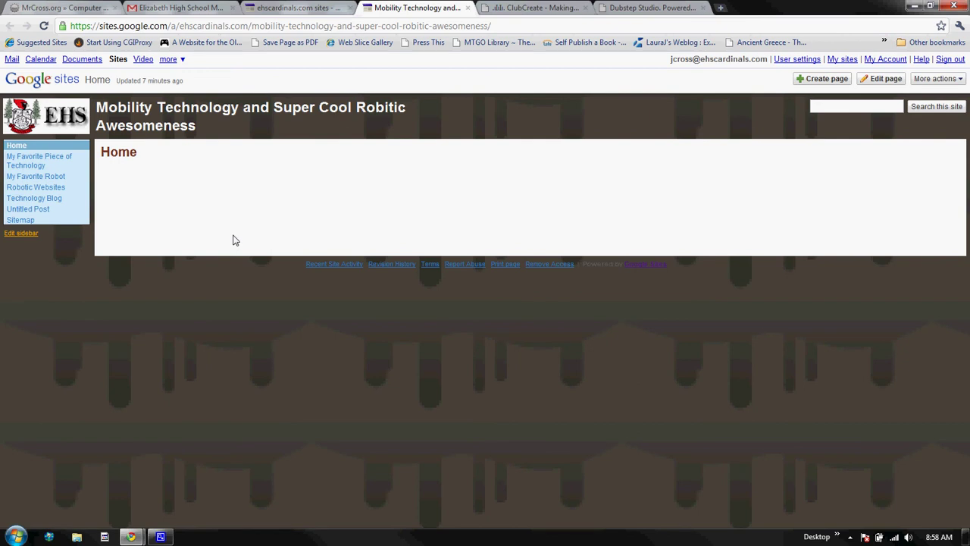
left_click(812, 80)
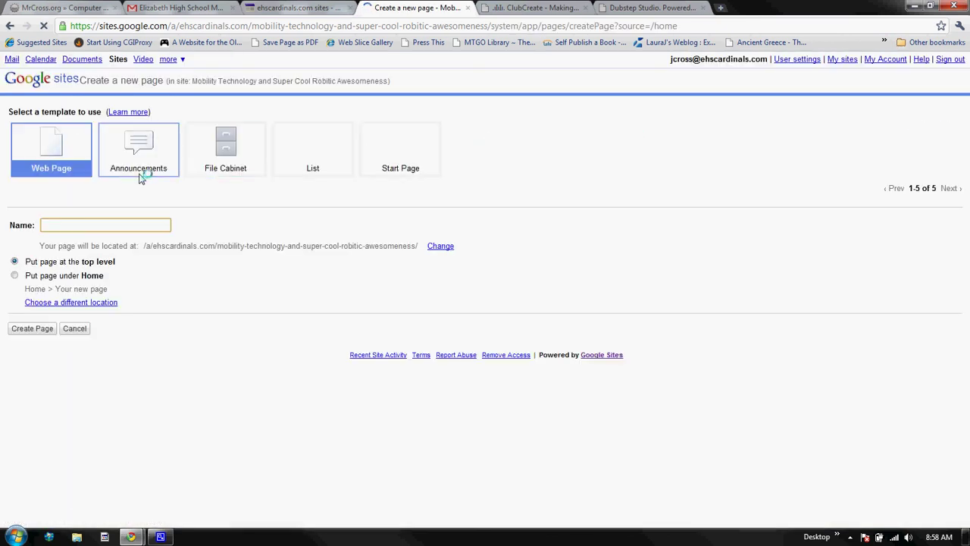
left_click(81, 225)
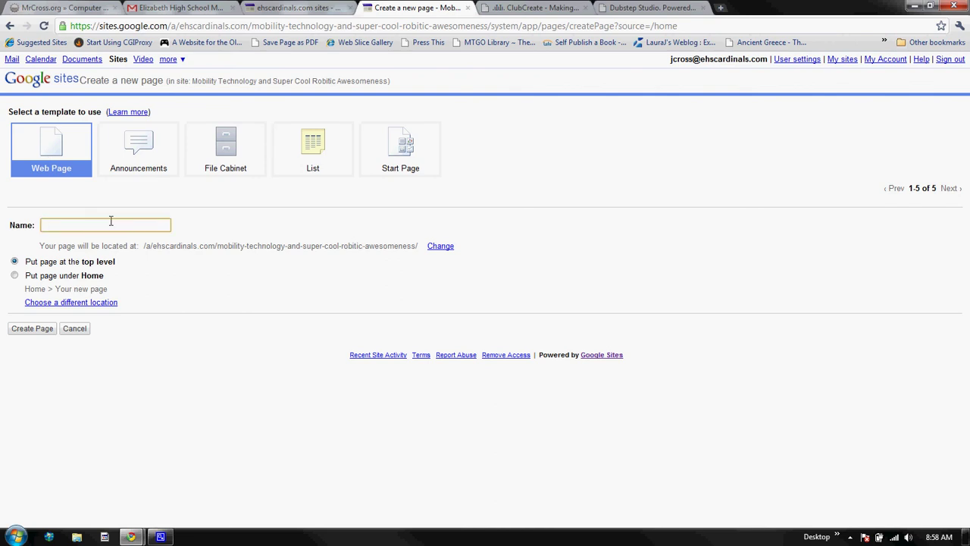
type("Music")
left_click(33, 331)
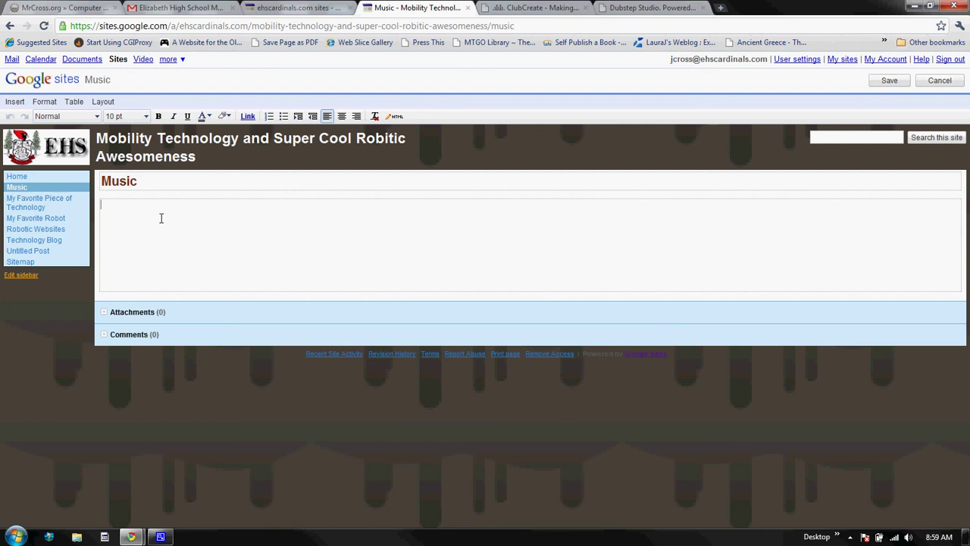
Paste the ClubCreate embed code into the Music page body as text, then cut it back out
key("ctrl+v")
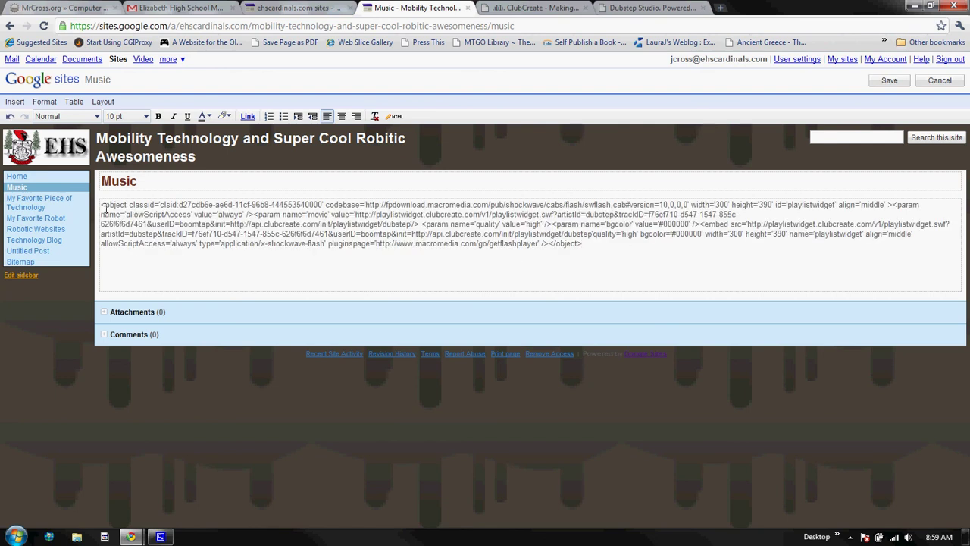
left_click_drag(103, 206, 601, 252)
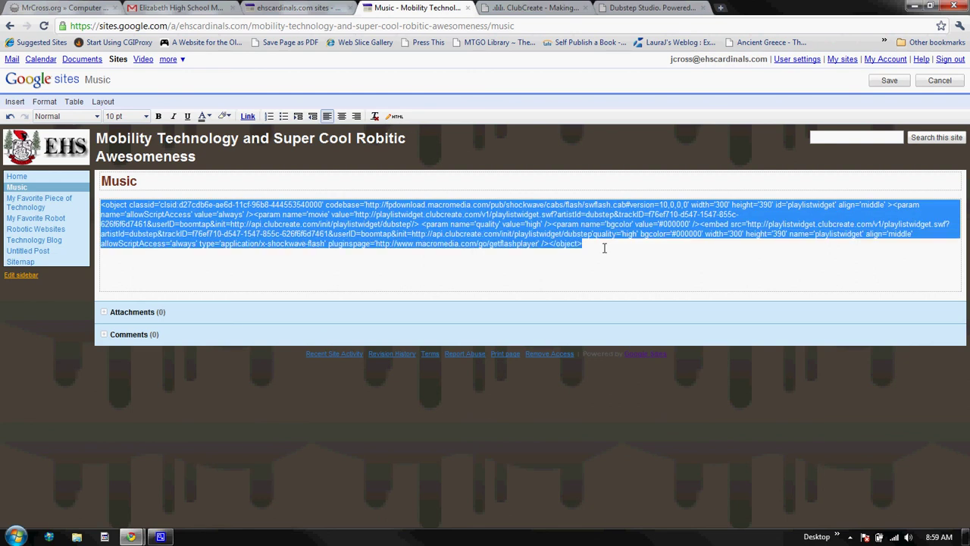
key("ctrl+x")
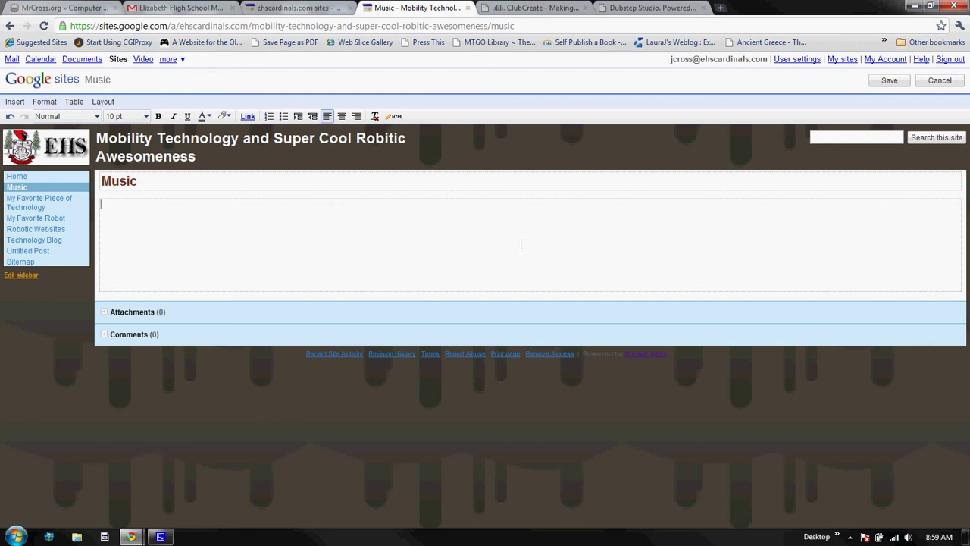
Replace the <br> in the page's HTML source with the ClubCreate embed code and apply it
left_click(394, 119)
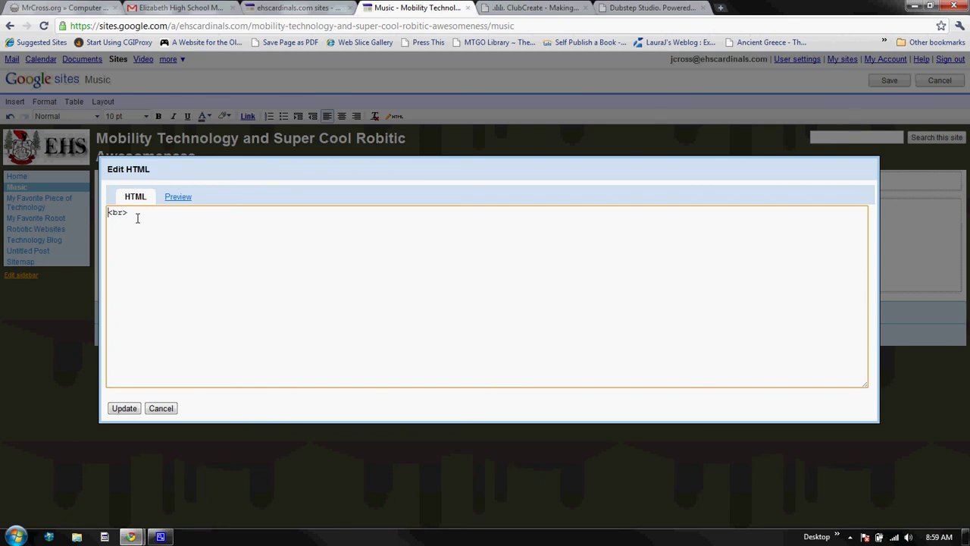
left_click_drag(136, 214, 93, 214)
key("ctrl+v")
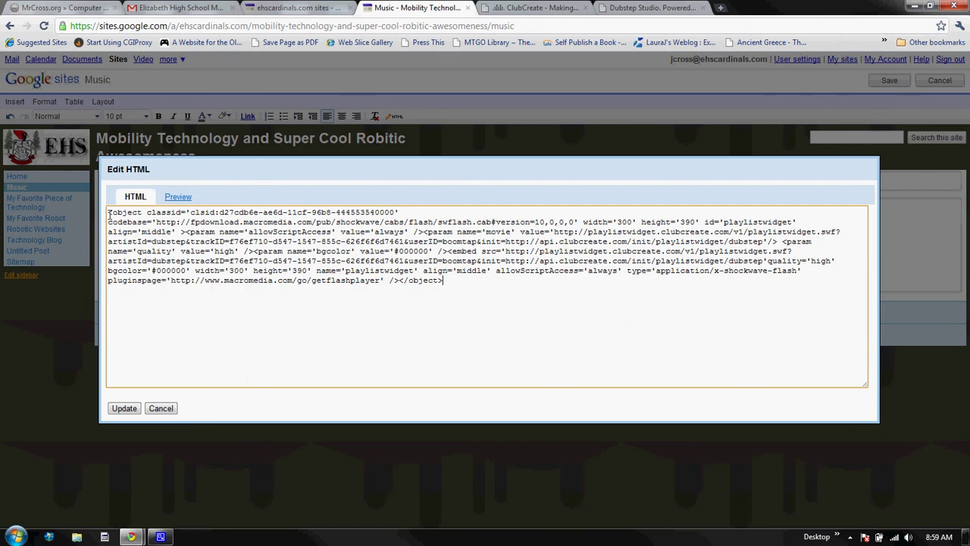
left_click_drag(109, 214, 455, 283)
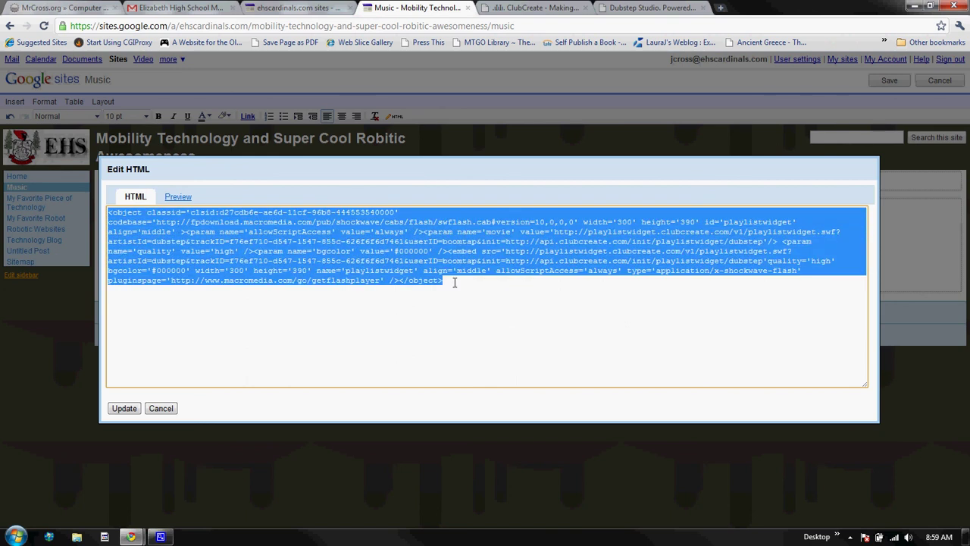
left_click(124, 408)
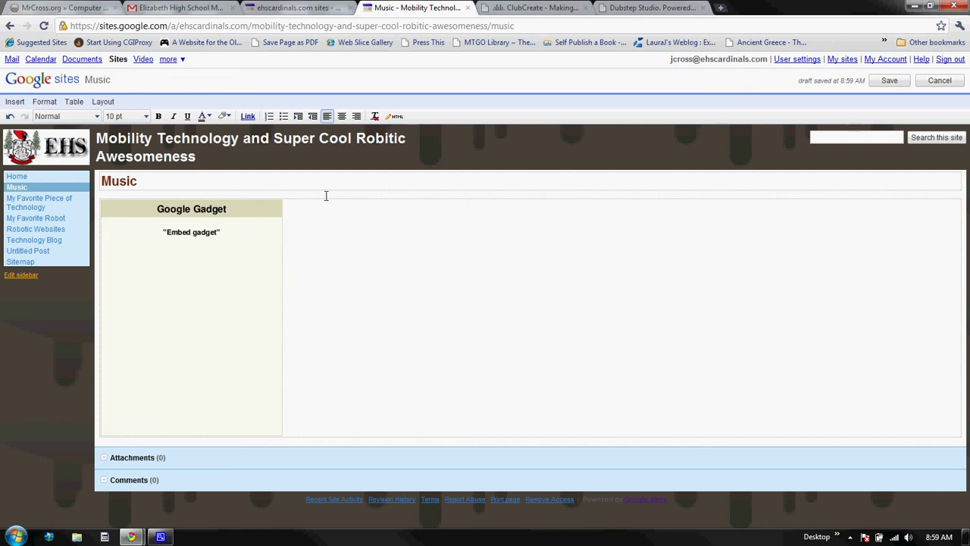
Save the Music page and play the 'example' track in the embedded ClubCreate player
left_click(884, 84)
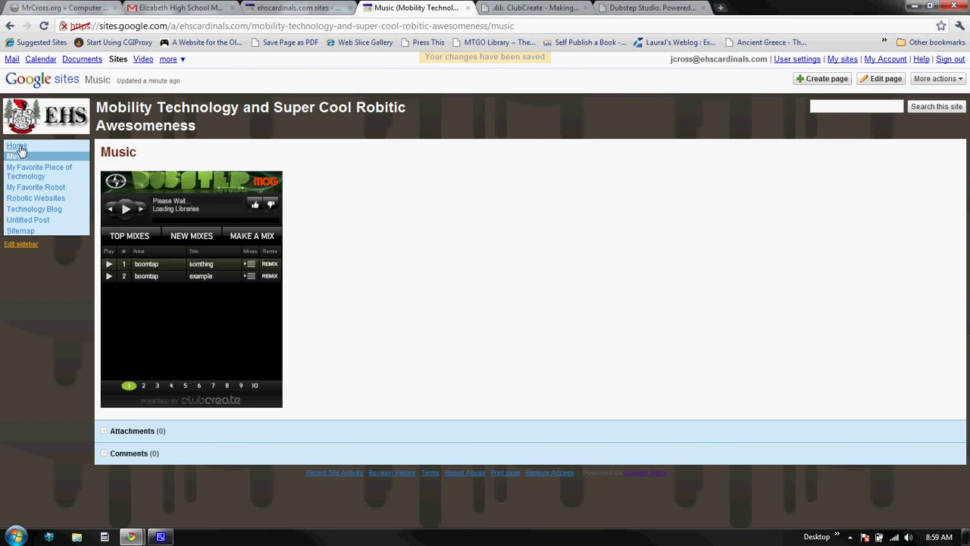
left_click(127, 210)
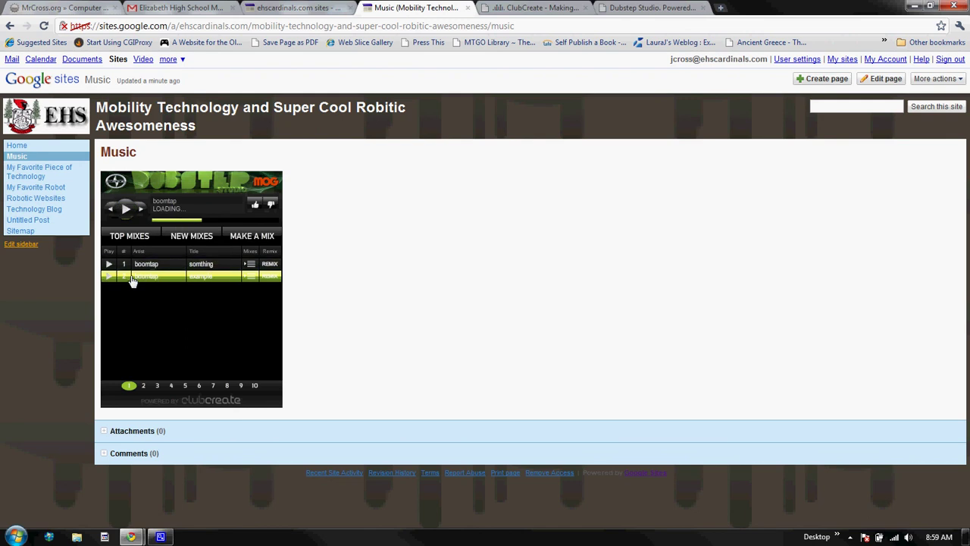